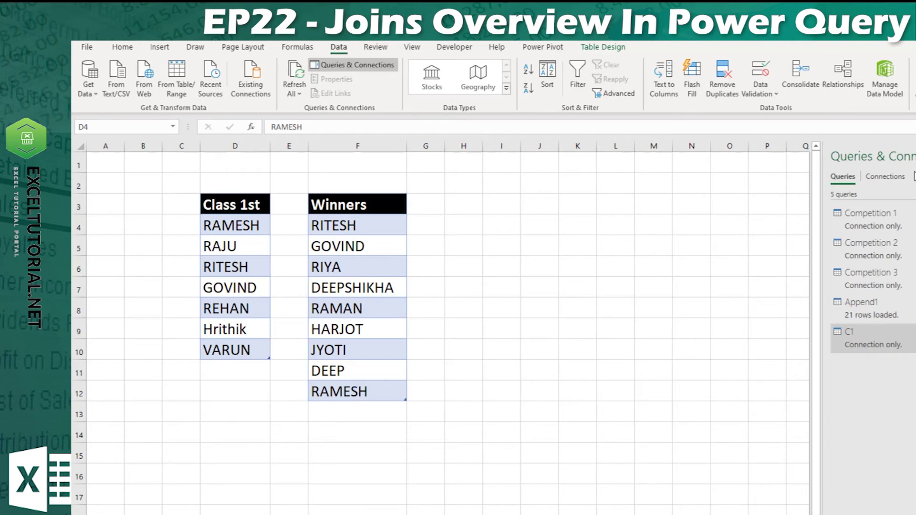
# Examine the names in the Class 1st table and the Winners table.
pyautogui.click(239, 222)
pyautogui.moveTo(222, 206); pyautogui.dragTo(234, 353)
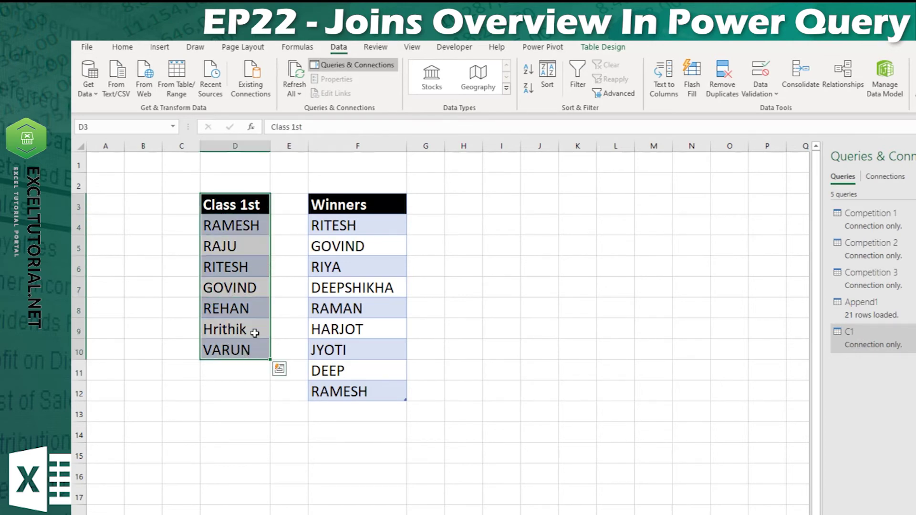
pyautogui.click(351, 205)
pyautogui.moveTo(255, 206); pyautogui.dragTo(246, 351)
pyautogui.moveTo(353, 208); pyautogui.dragTo(357, 383)
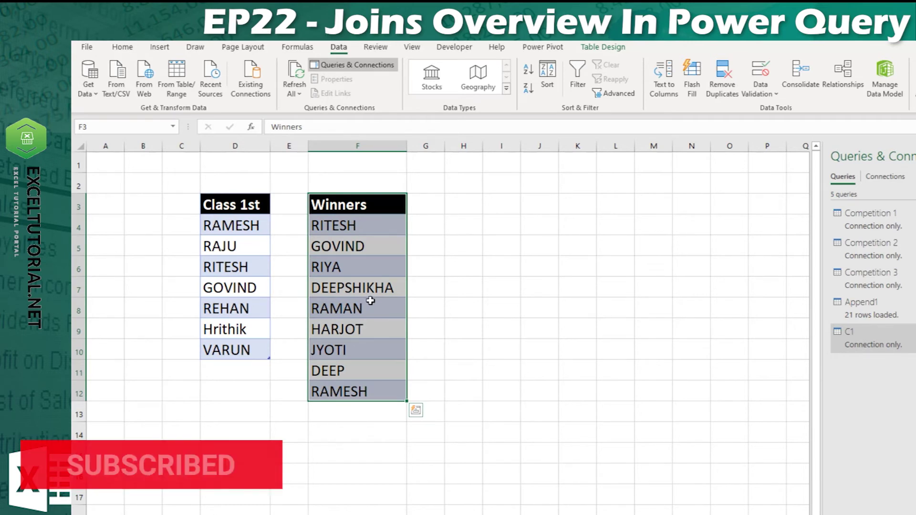
pyautogui.click(326, 246)
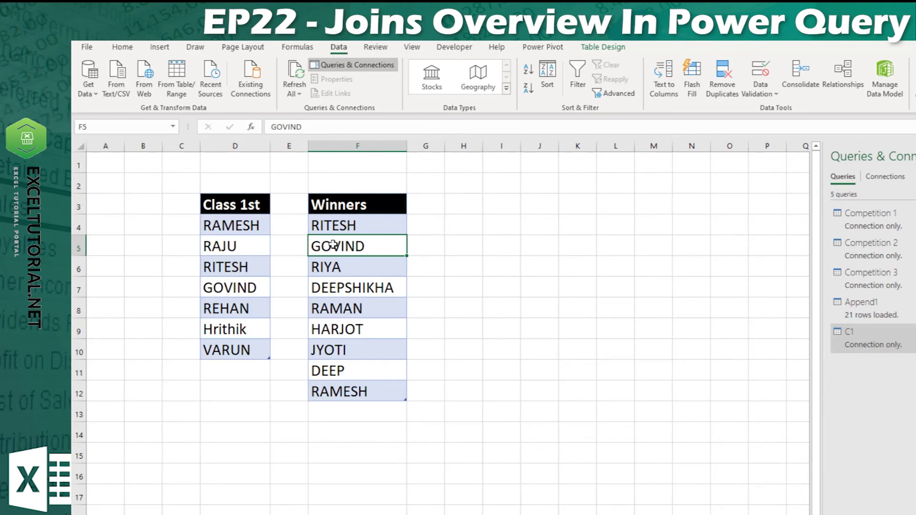
pyautogui.moveTo(247, 210); pyautogui.dragTo(244, 331)
pyautogui.moveTo(364, 210); pyautogui.dragTo(372, 404)
# Bring the Class 1st table into the Power Query Editor and name the query Class 1st.
pyautogui.moveTo(248, 209); pyautogui.dragTo(256, 358)
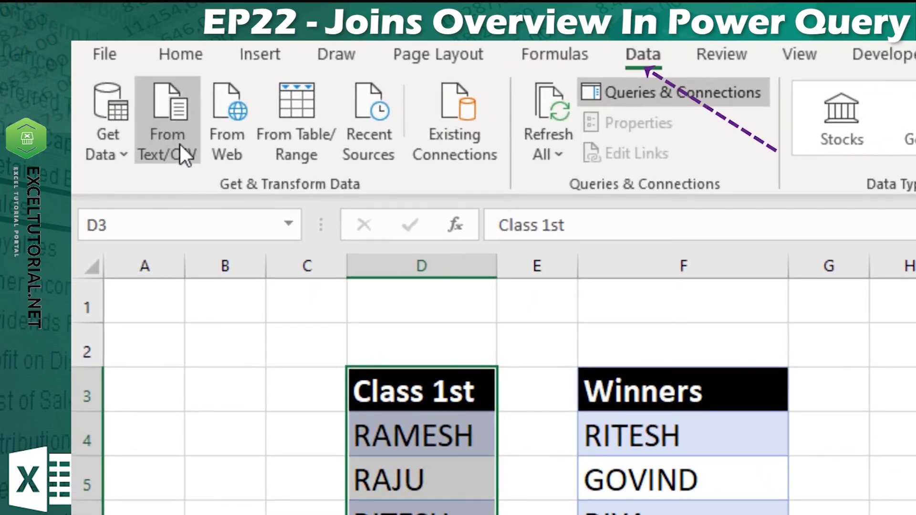
pyautogui.click(283, 141)
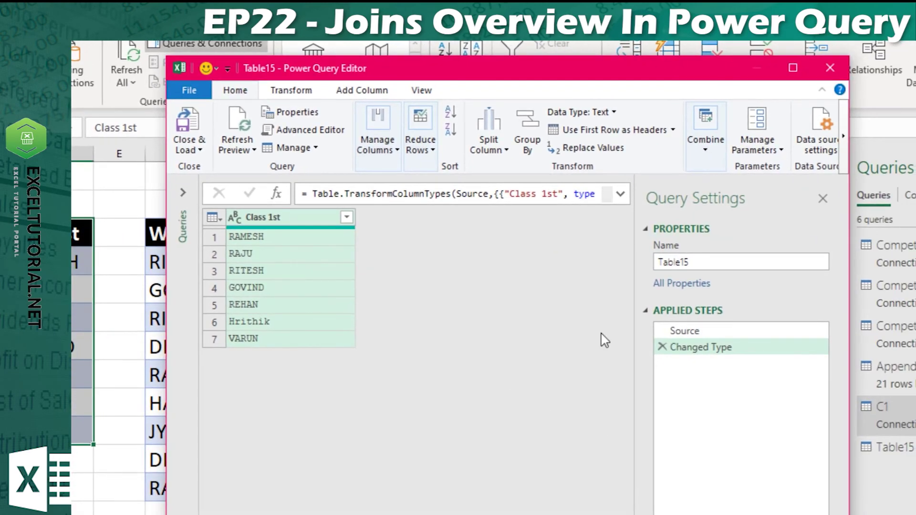
pyautogui.click(714, 261)
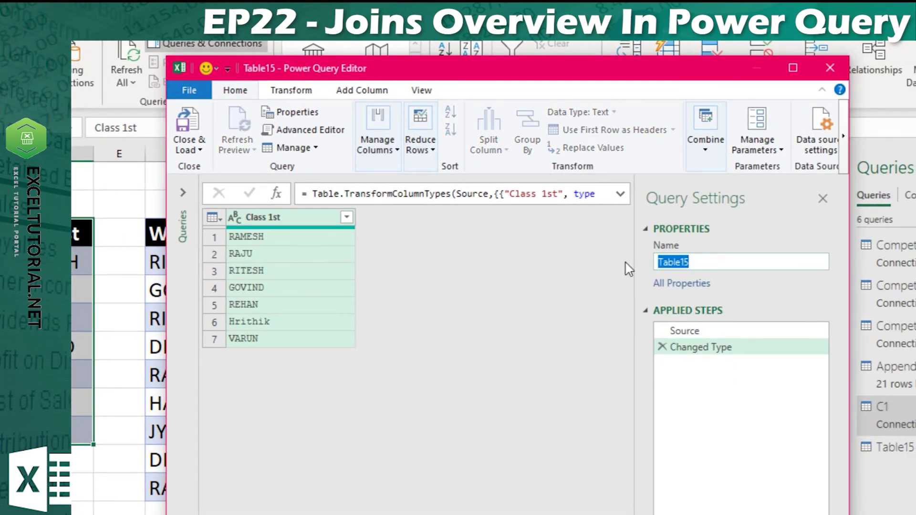
pyautogui.write('Class 1st')
# Close and load the Class 1st query as a connection only.
pyautogui.click(199, 149)
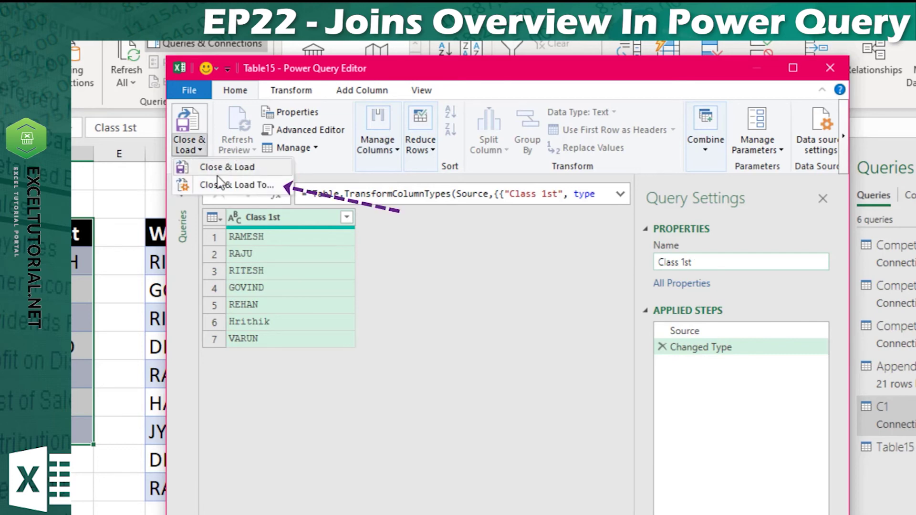
pyautogui.click(226, 185)
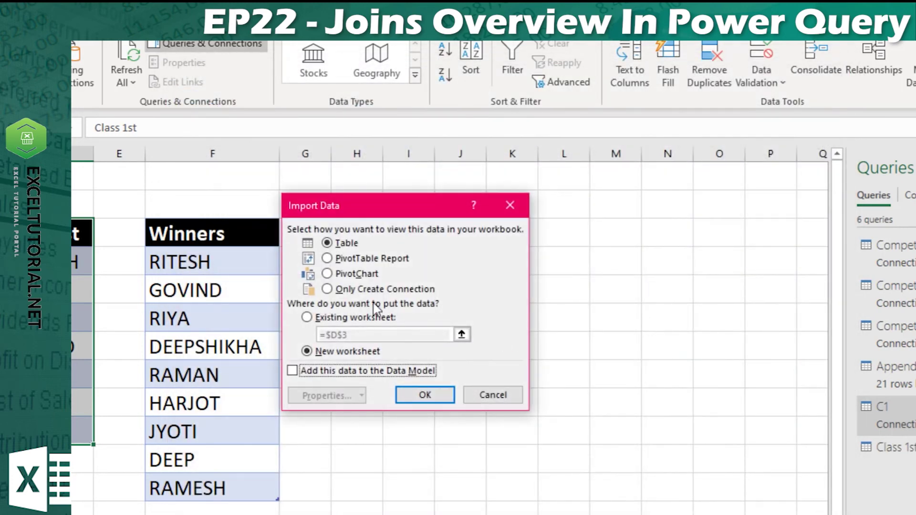
pyautogui.click(374, 289)
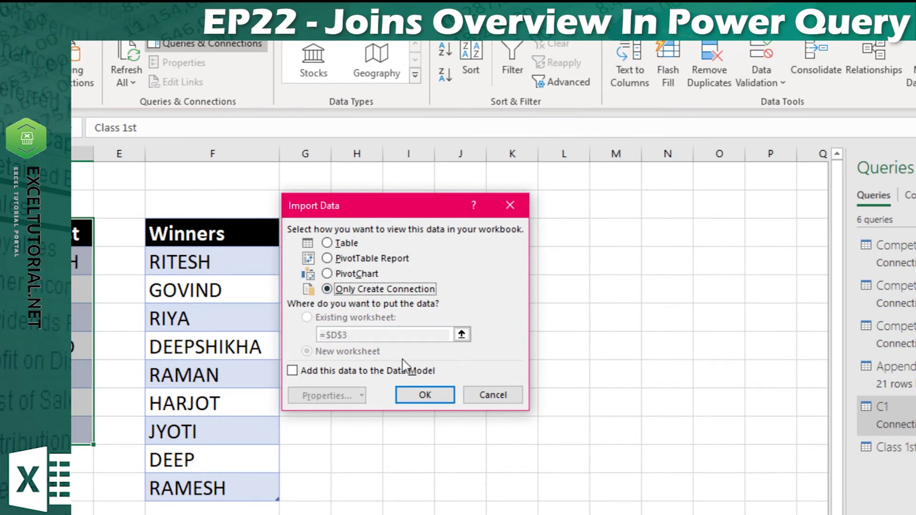
pyautogui.click(429, 396)
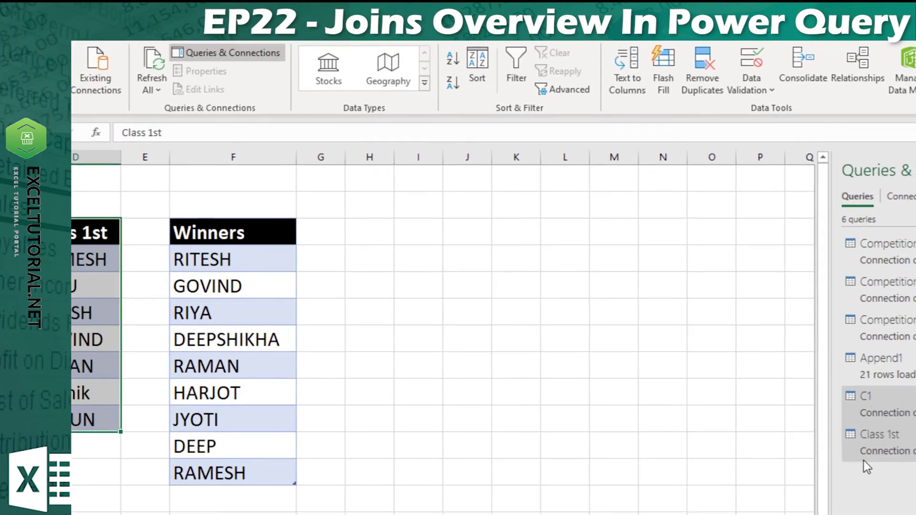
pyautogui.click(895, 458)
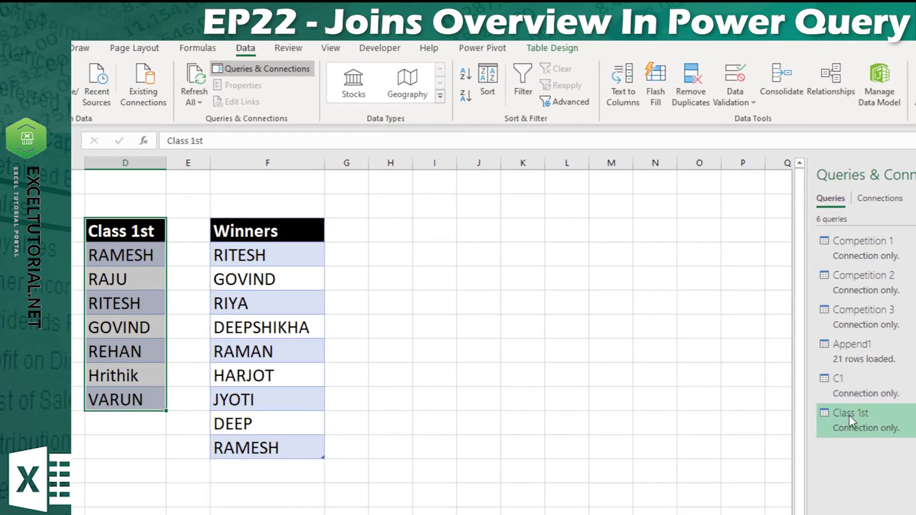
# Bring the Winners table into the Power Query Editor and name the query Winners.
pyautogui.moveTo(258, 231); pyautogui.dragTo(310, 453)
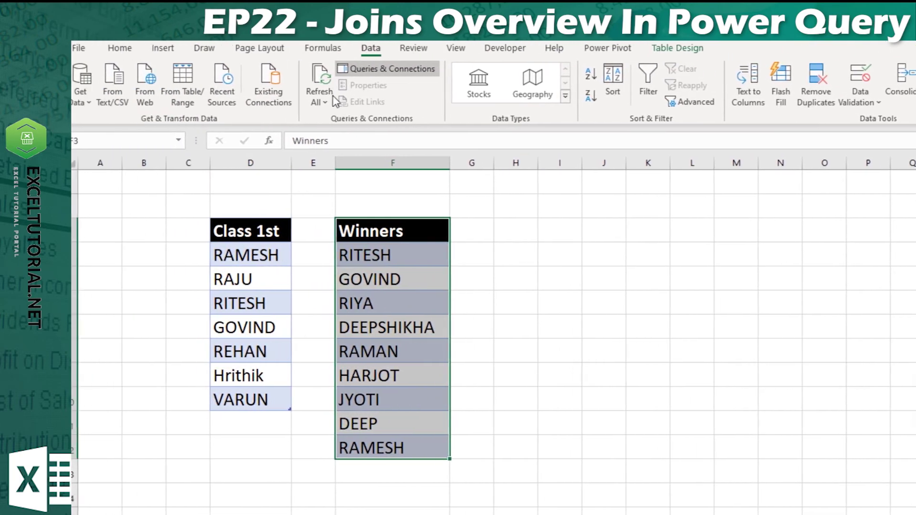
pyautogui.click(80, 86)
pyautogui.write('W')
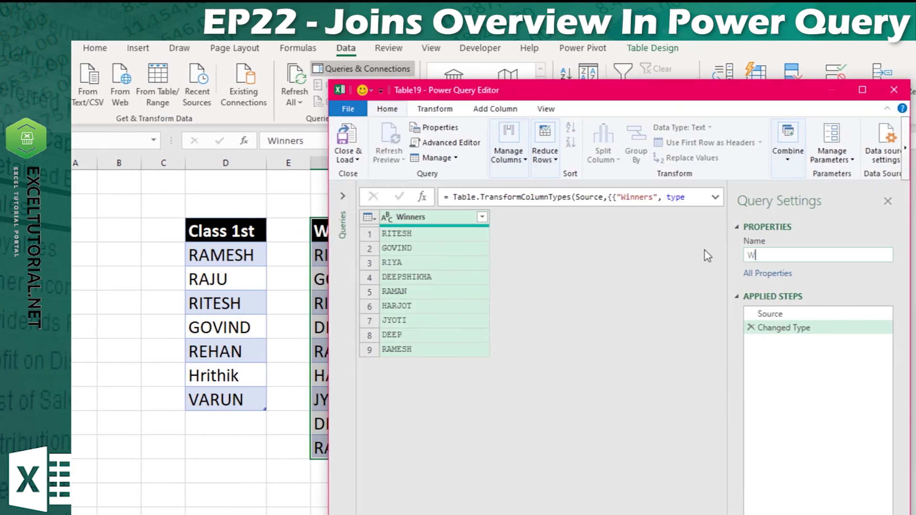
pyautogui.write('inners')
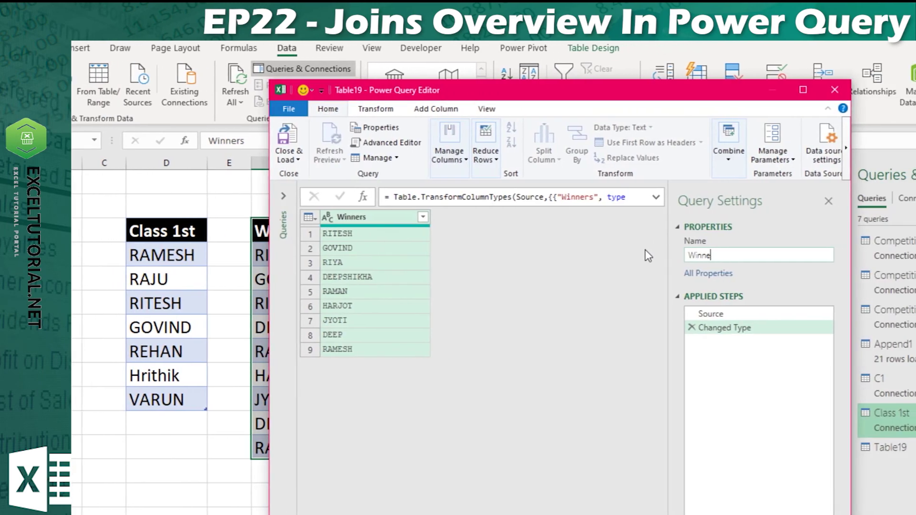
# Close and load the Winners query as a connection only.
pyautogui.click(348, 159)
pyautogui.click(311, 189)
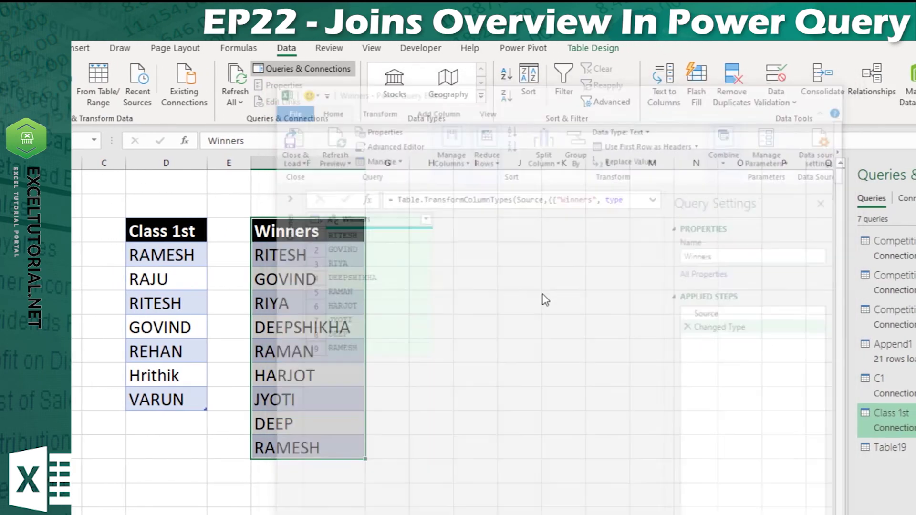
pyautogui.click(447, 279)
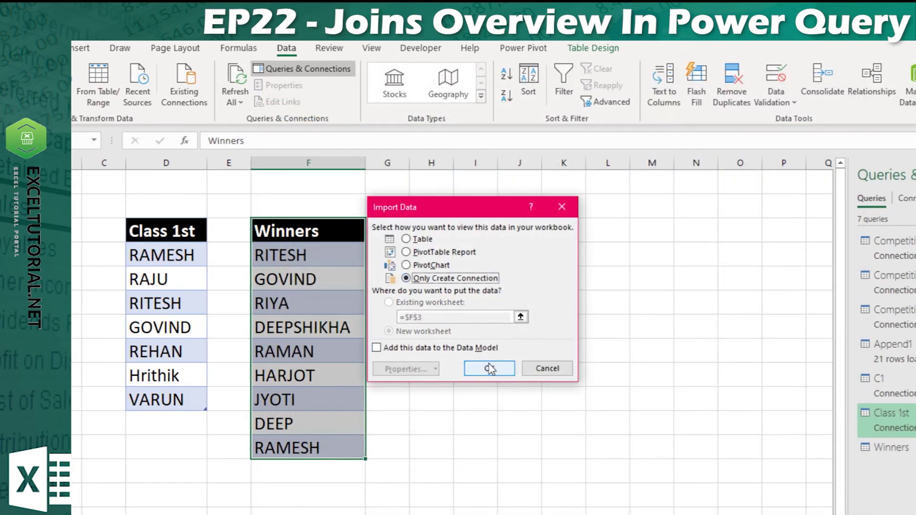
pyautogui.click(490, 369)
pyautogui.click(248, 231)
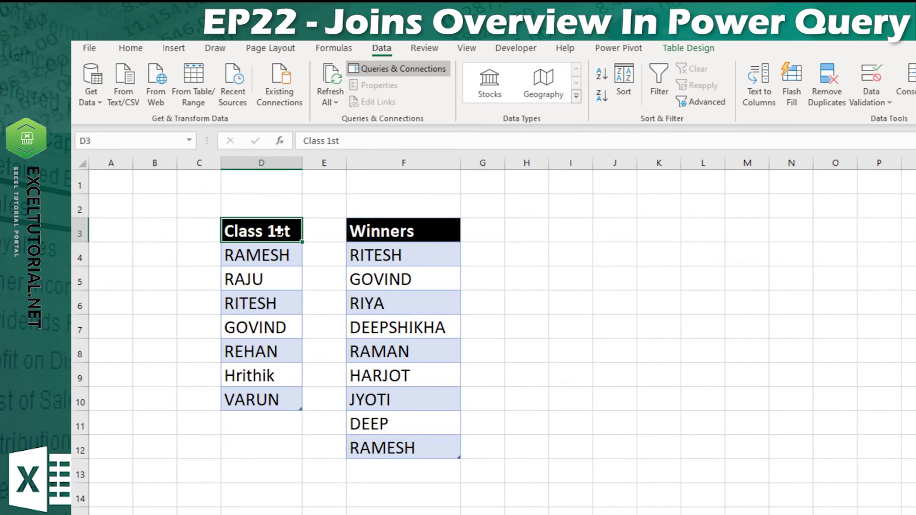
pyautogui.click(287, 246)
pyautogui.moveTo(288, 234); pyautogui.dragTo(309, 399)
pyautogui.moveTo(407, 238); pyautogui.dragTo(462, 355)
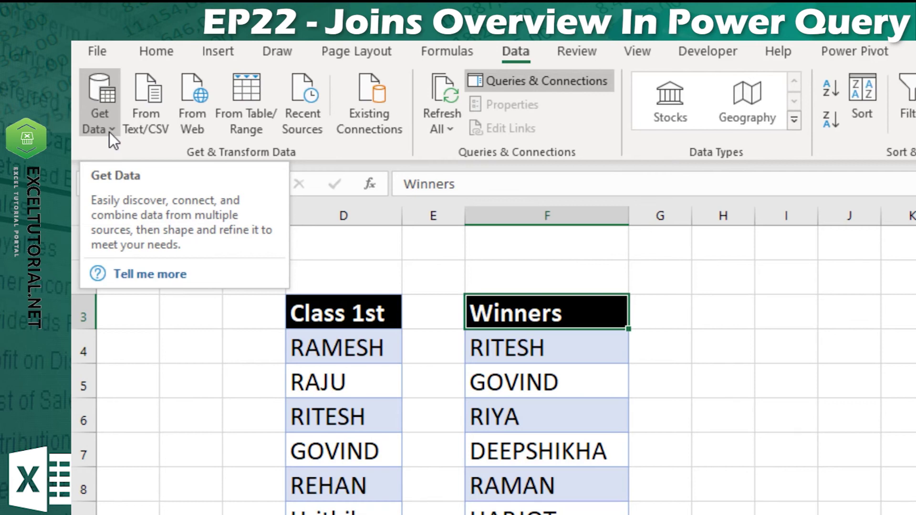
# Start a merge of queries with Class 1st as the first table and Winners as the second.
pyautogui.click(110, 133)
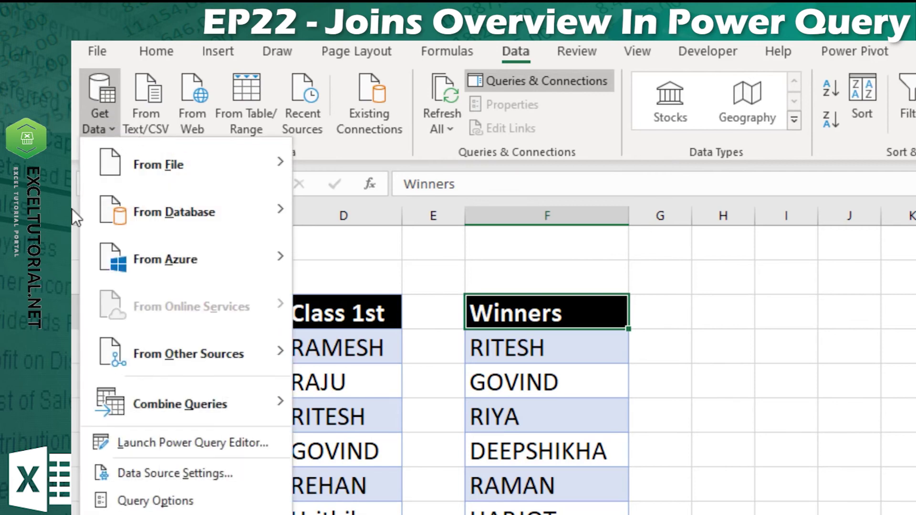
pyautogui.moveTo(185, 412)
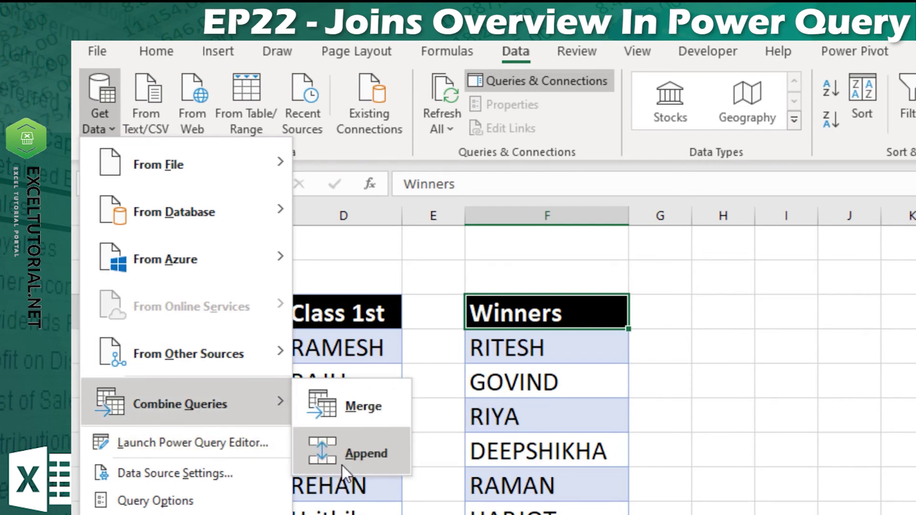
pyautogui.click(349, 406)
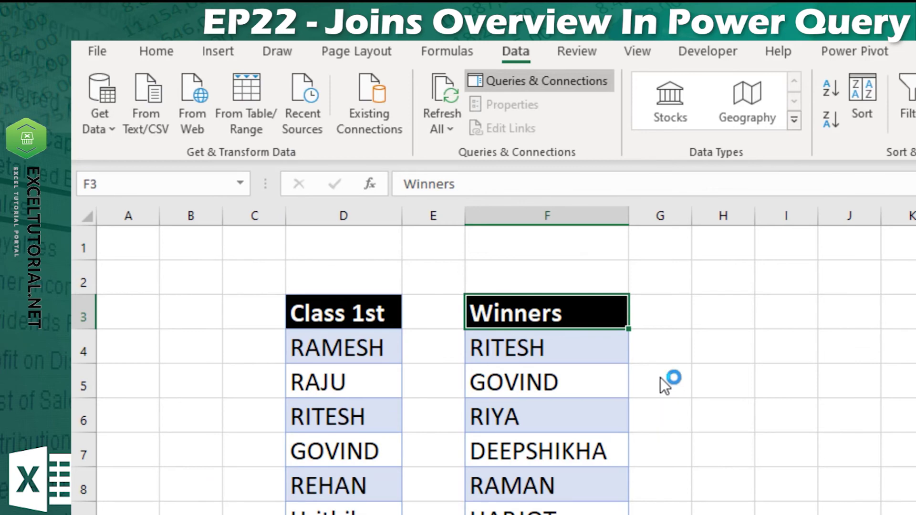
pyautogui.moveTo(914, 210); pyautogui.dragTo(753, 156)
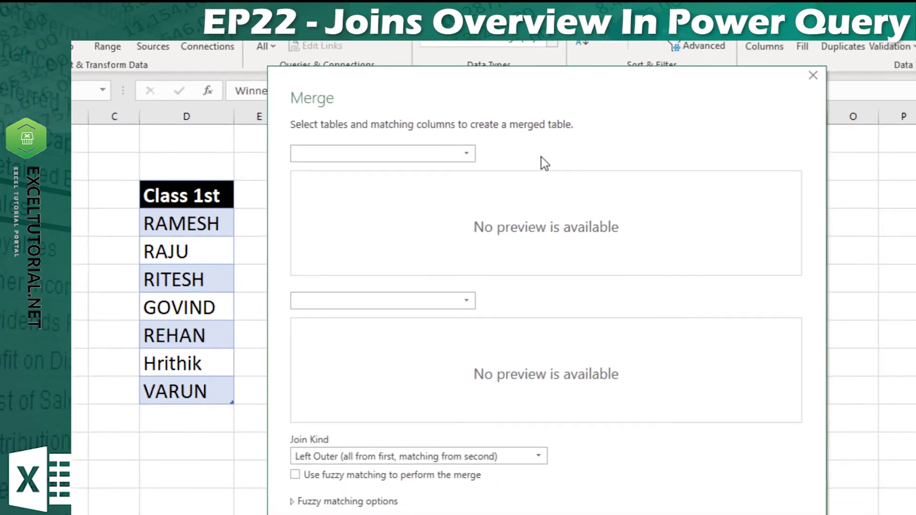
pyautogui.click(890, 313)
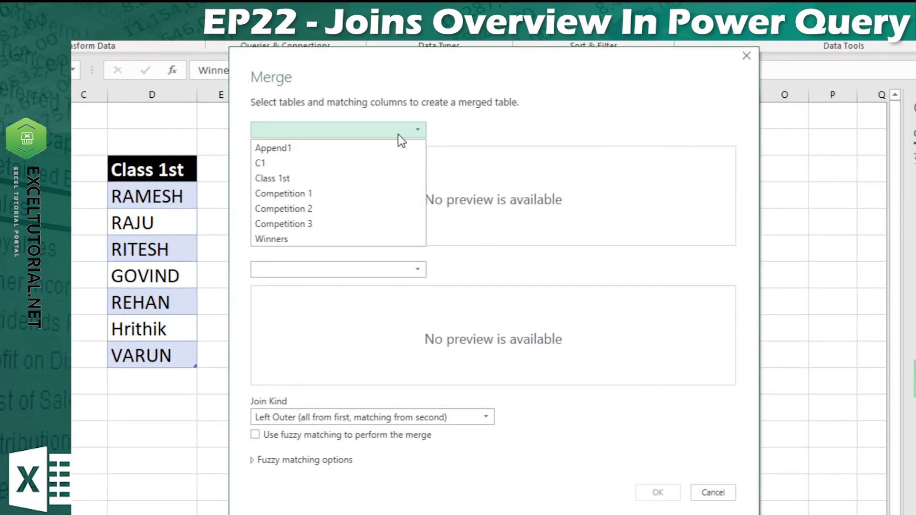
pyautogui.click(371, 176)
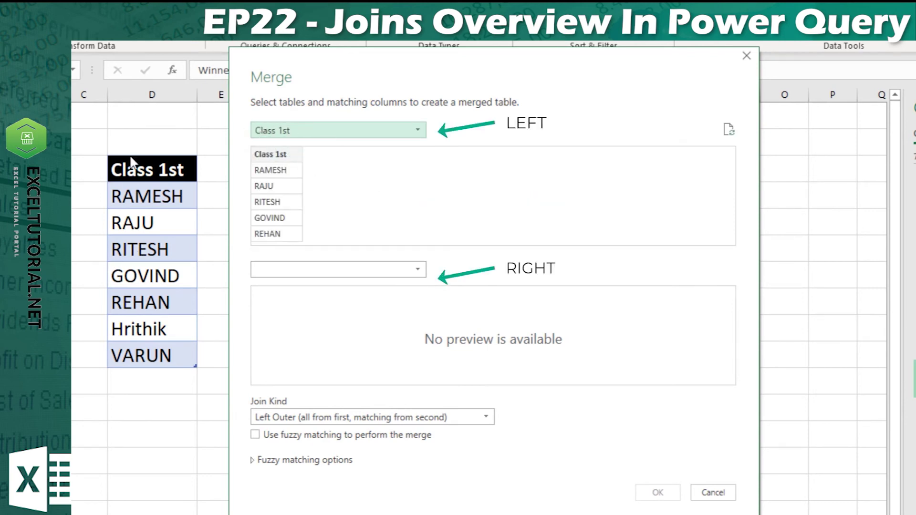
pyautogui.click(308, 272)
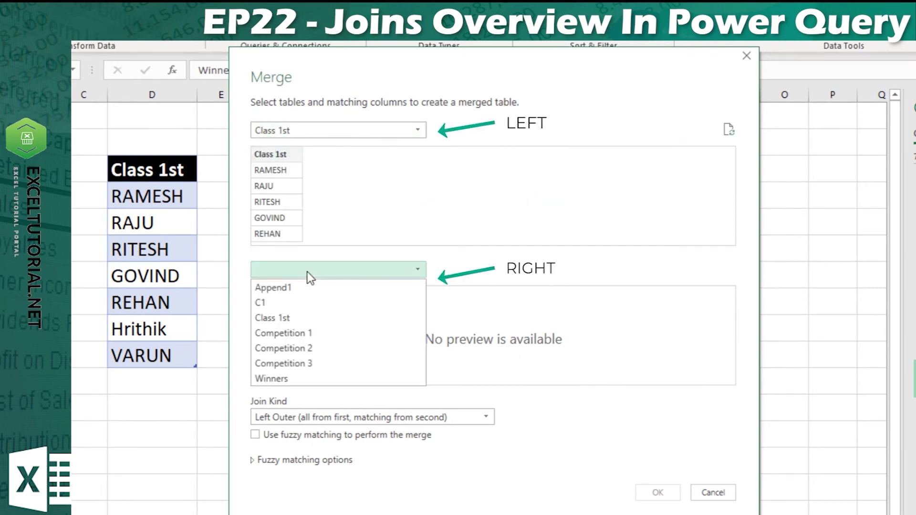
pyautogui.click(307, 375)
pyautogui.moveTo(439, 77); pyautogui.dragTo(604, 68)
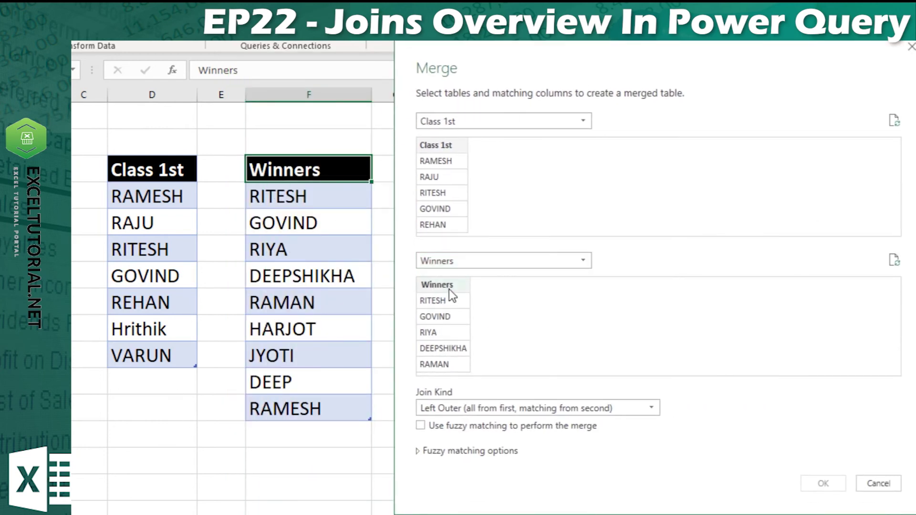
# Match the Class 1st column with the Winners column and create the merge as an Inner join (only matching rows).
pyautogui.click(443, 148)
pyautogui.click(443, 296)
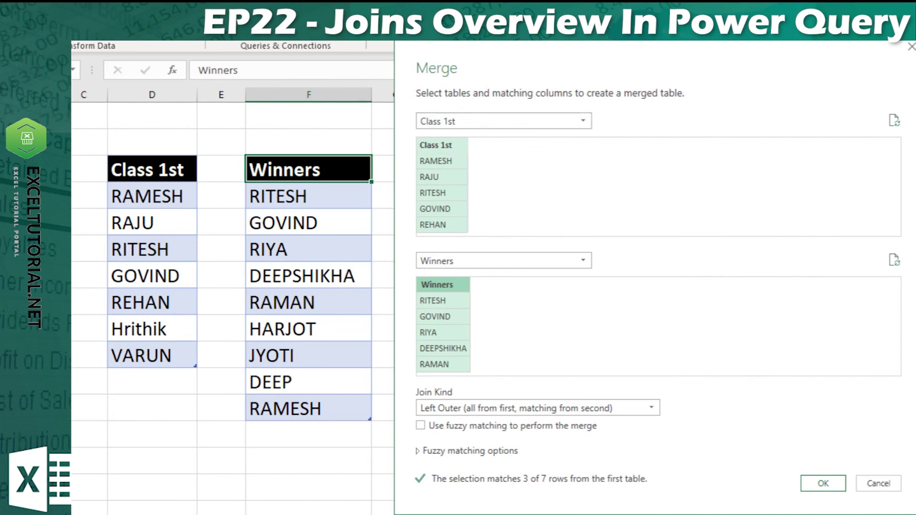
pyautogui.click(531, 406)
pyautogui.click(507, 470)
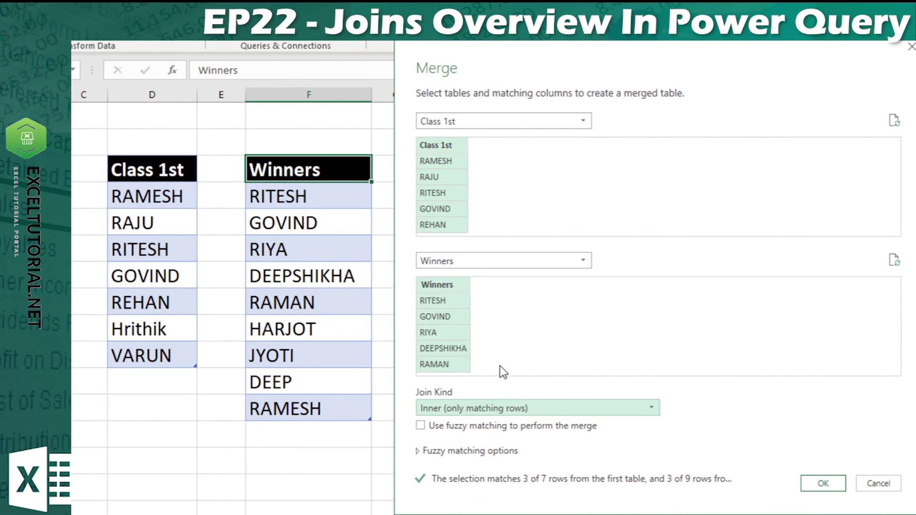
pyautogui.click(823, 483)
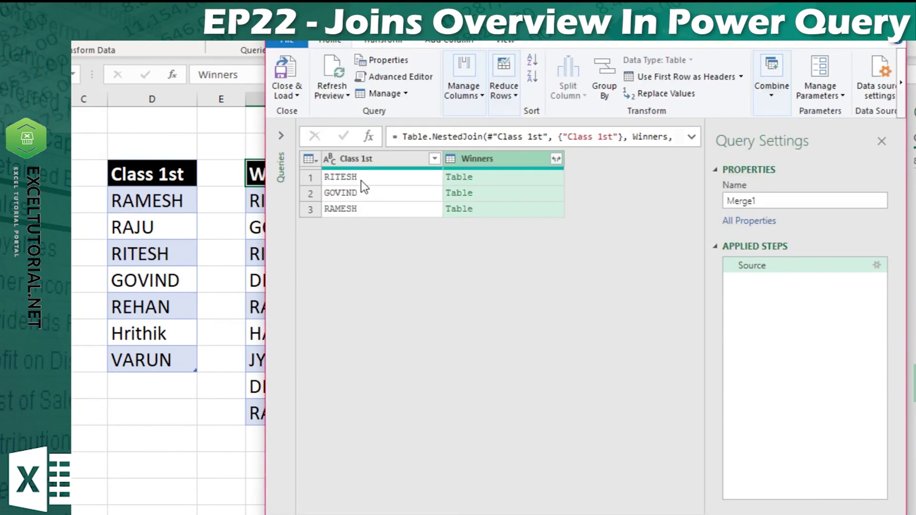
# Rename the Class 1st column of the merged query to Class 1st Winner.
pyautogui.click(353, 194)
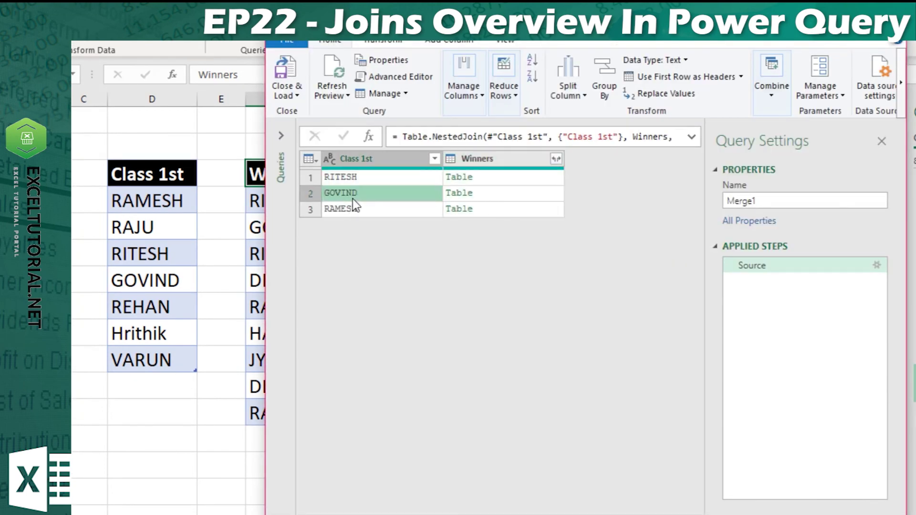
pyautogui.click(357, 210)
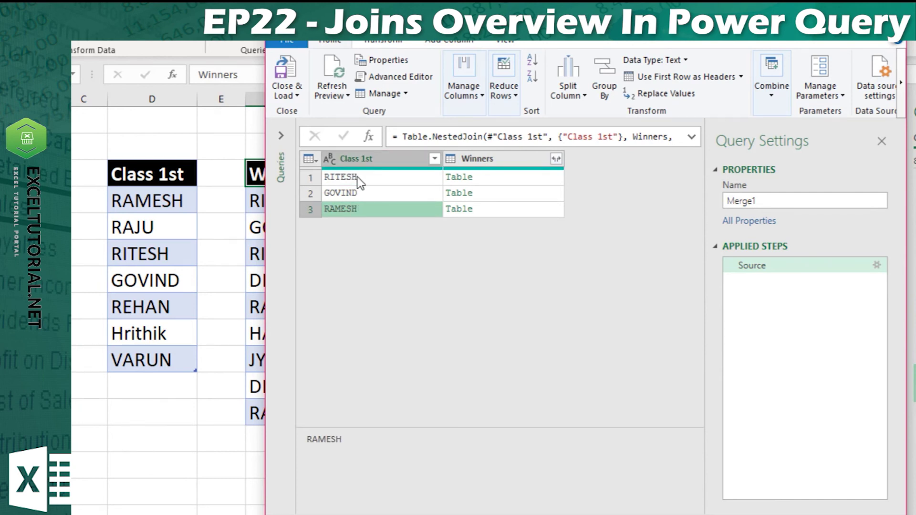
pyautogui.click(357, 164)
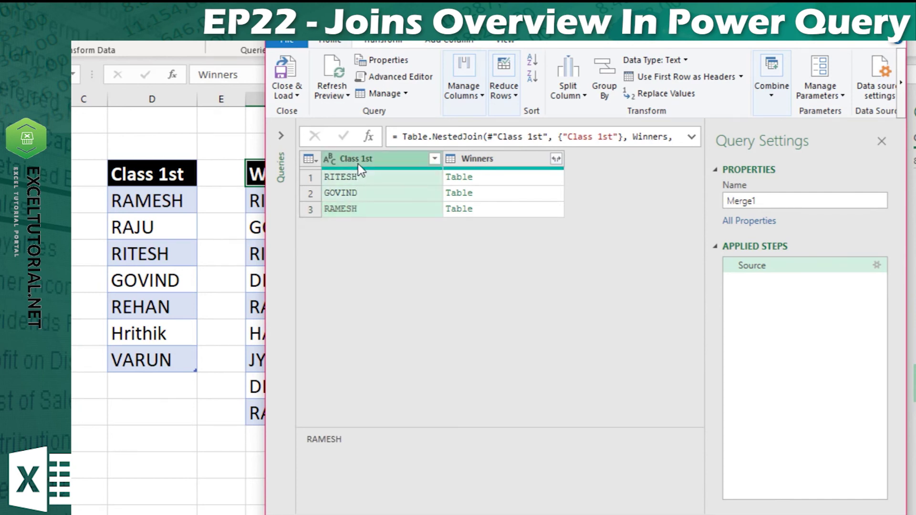
pyautogui.doubleClick(358, 162)
pyautogui.click(385, 157)
pyautogui.write('Winner')
pyautogui.press('Return')
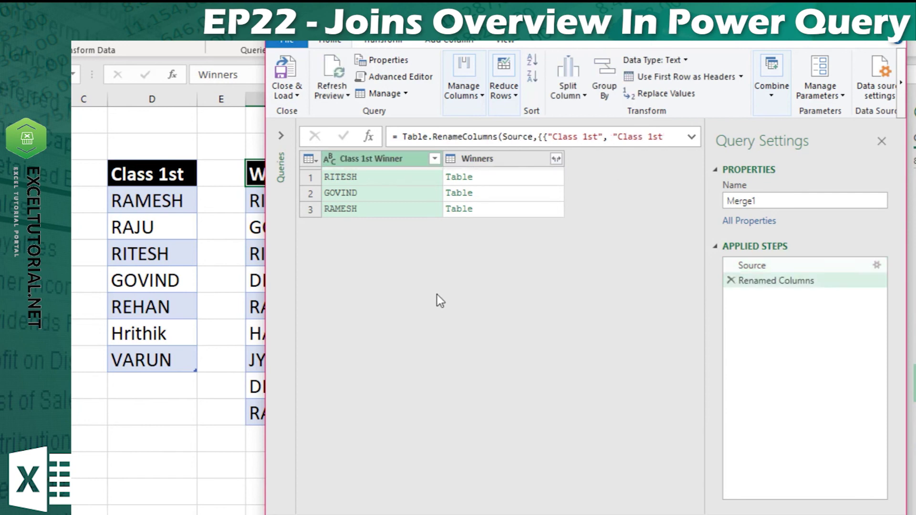